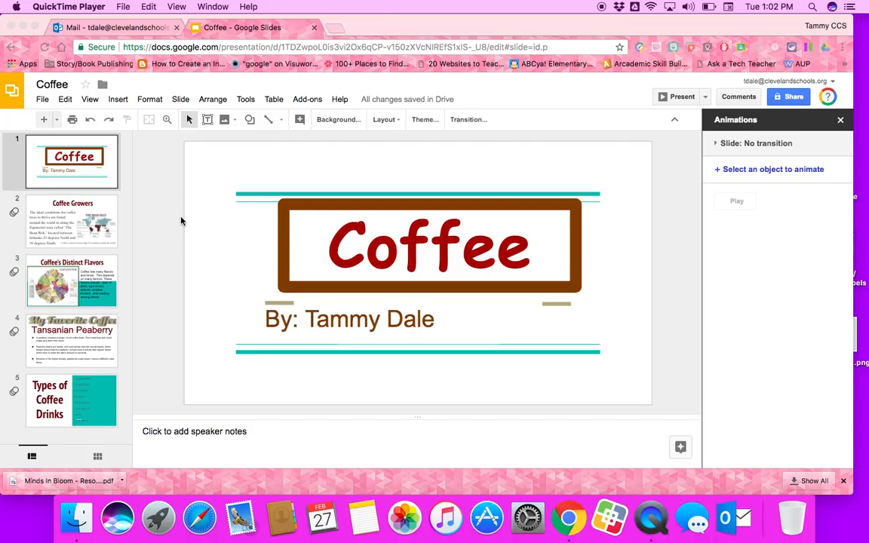
Show slide 5, 'Types of Coffee Drinks', of the Coffee presentation in the browser.
{"action": "left_click", "coordinate": [72, 436]}
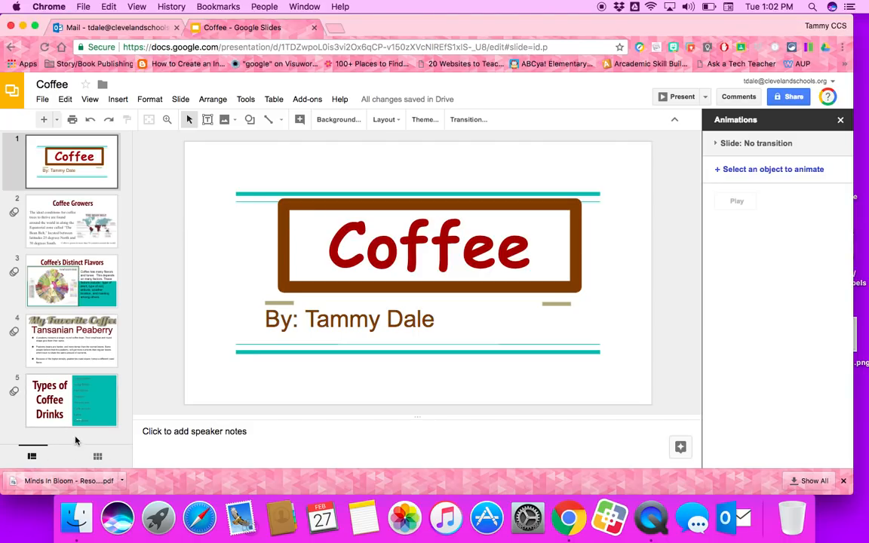
{"action": "left_click", "coordinate": [67, 391]}
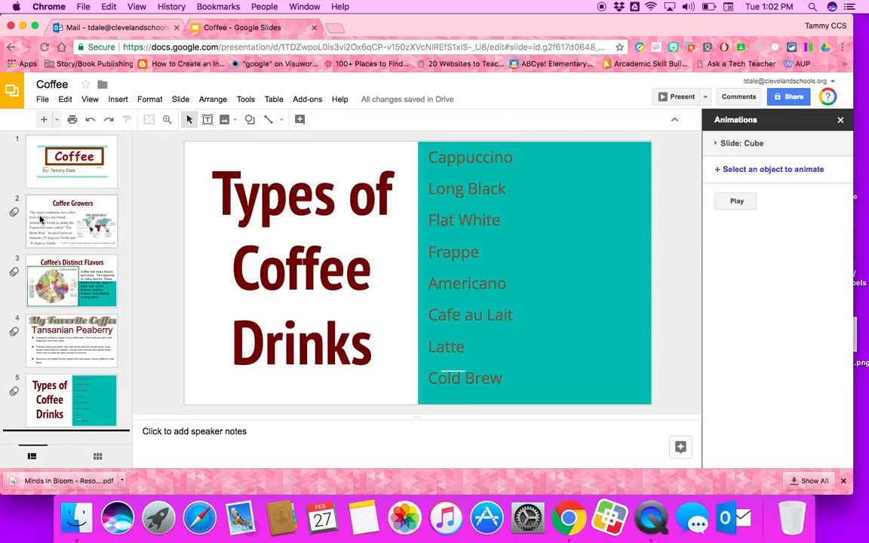
{"action": "key", "text": "Up"}
{"action": "key", "text": "Up"}
{"action": "key", "text": "Up"}
{"action": "key", "text": "Up"}
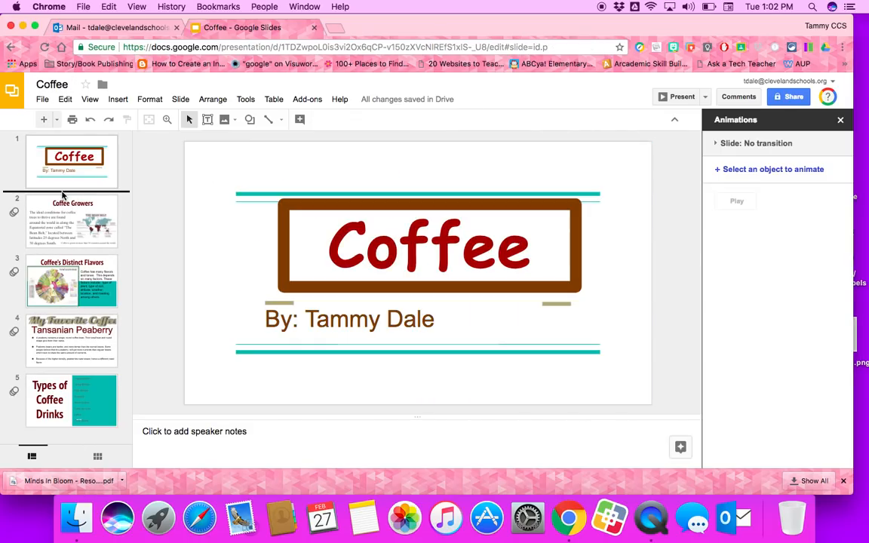
{"action": "left_click", "coordinate": [74, 394]}
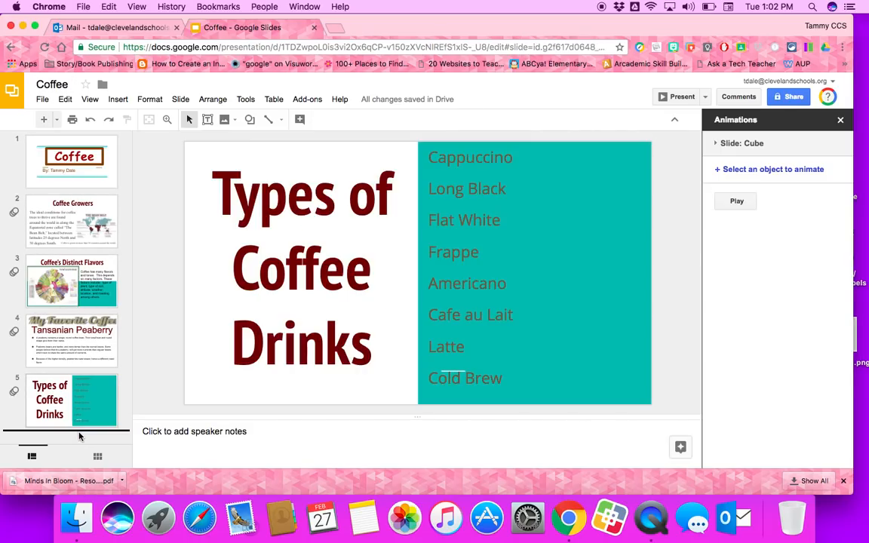
Add a new slide after slide 5 and switch it to the Blank layout.
{"action": "left_click", "coordinate": [44, 120]}
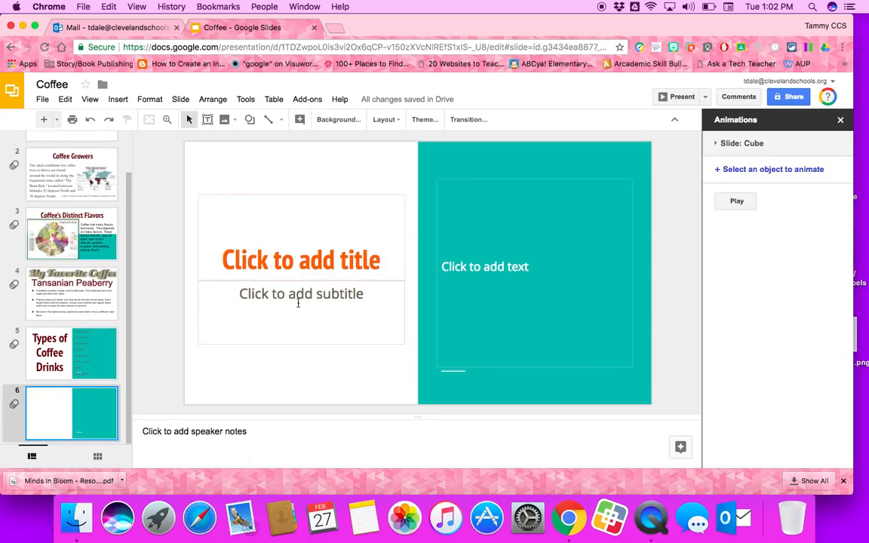
{"action": "left_click", "coordinate": [180, 99]}
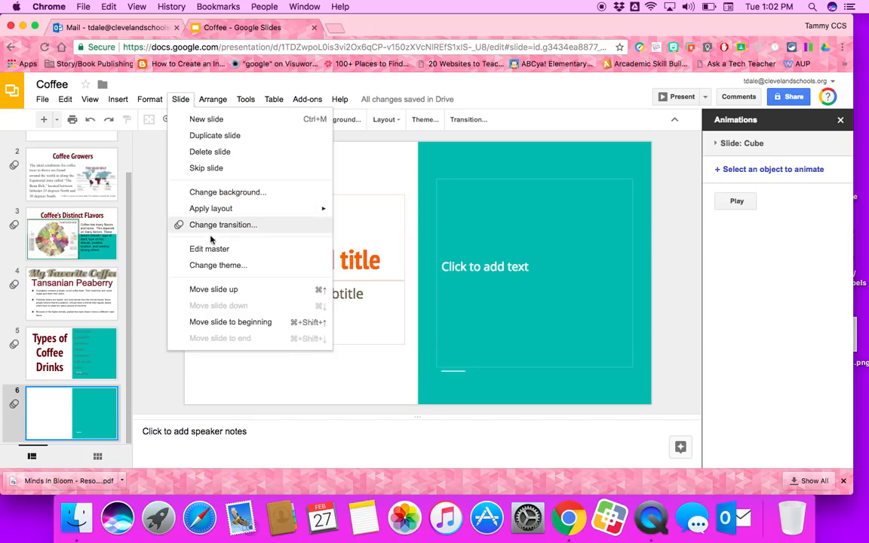
{"action": "mouse_move", "coordinate": [218, 208]}
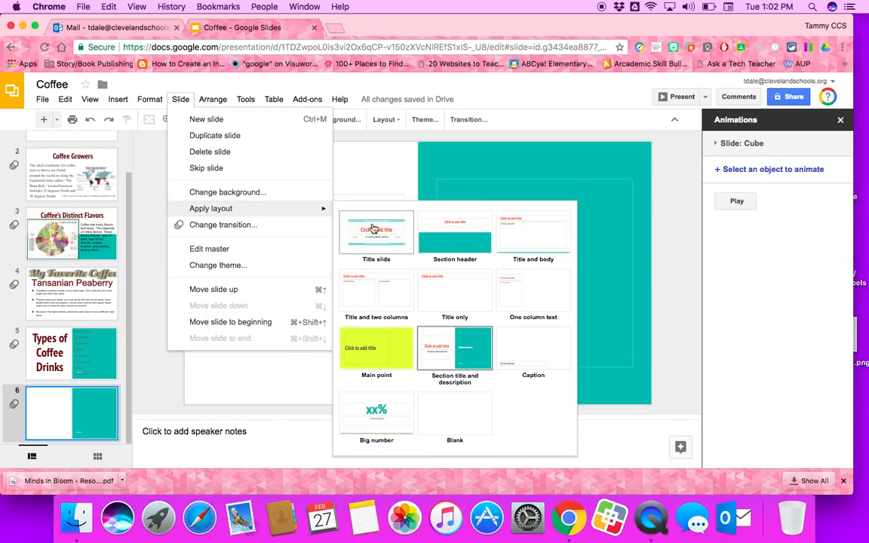
{"action": "left_click", "coordinate": [455, 415]}
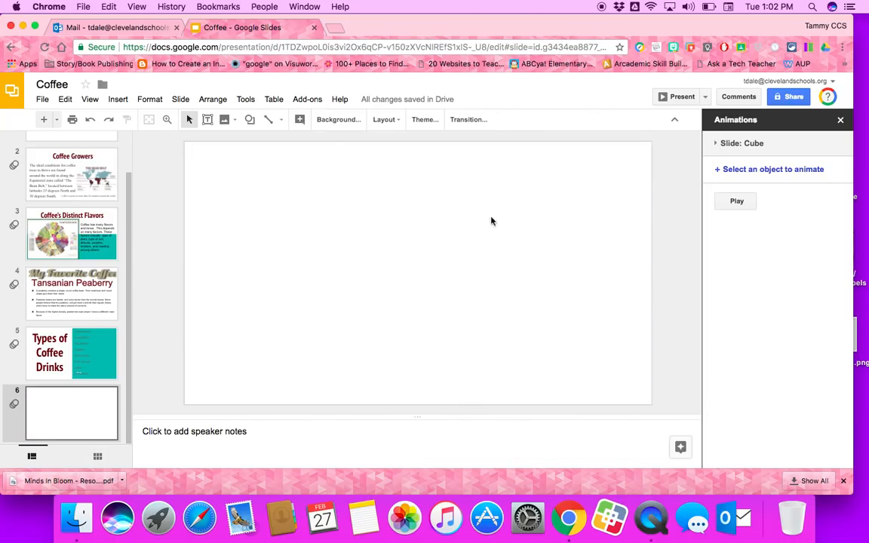
Draw an empty text box across the upper part of blank slide 6.
{"action": "left_click", "coordinate": [119, 99]}
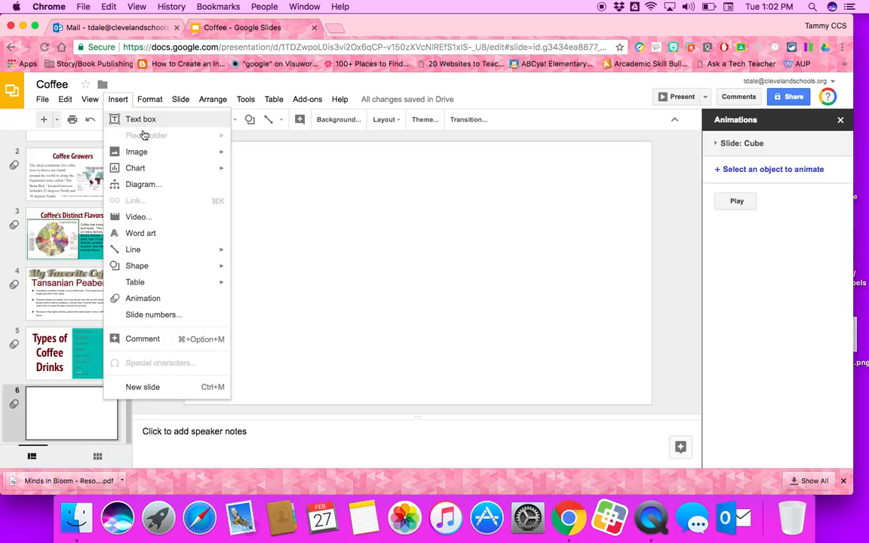
{"action": "mouse_move", "coordinate": [139, 170]}
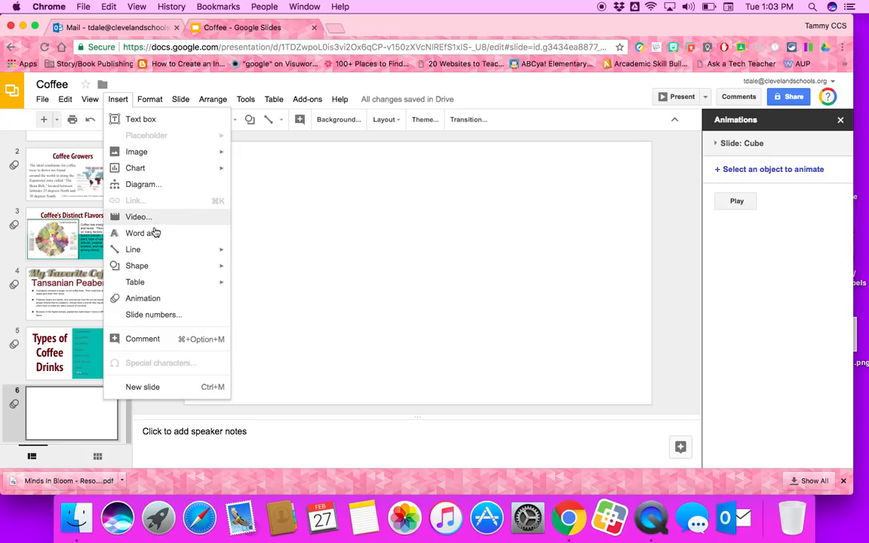
{"action": "mouse_move", "coordinate": [132, 255]}
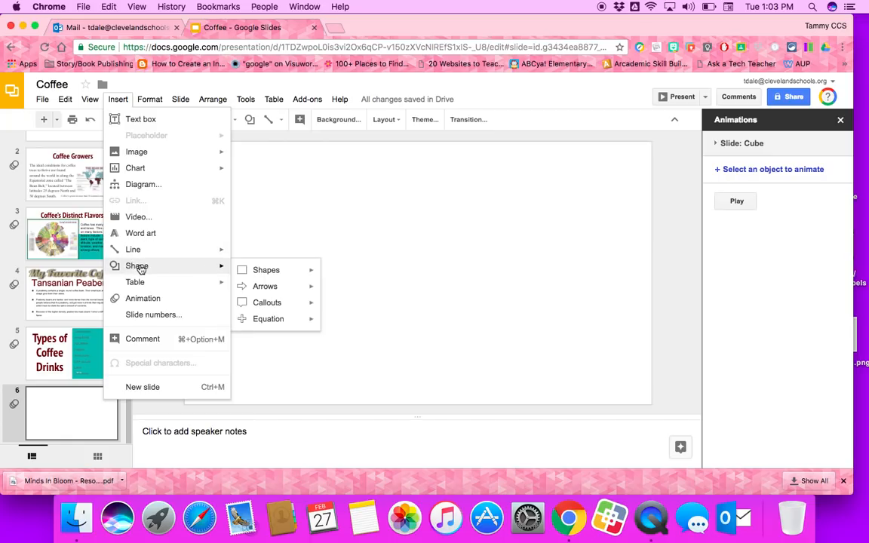
{"action": "mouse_move", "coordinate": [139, 279]}
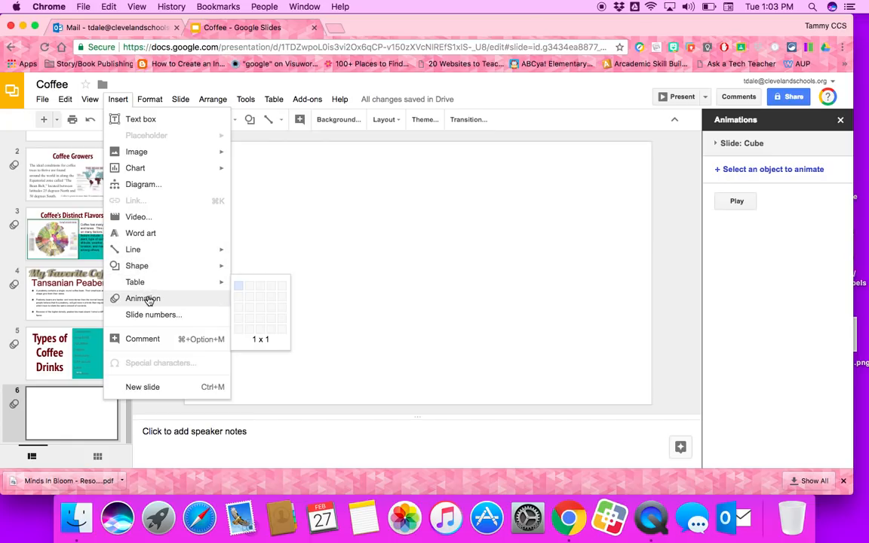
{"action": "left_click", "coordinate": [151, 121]}
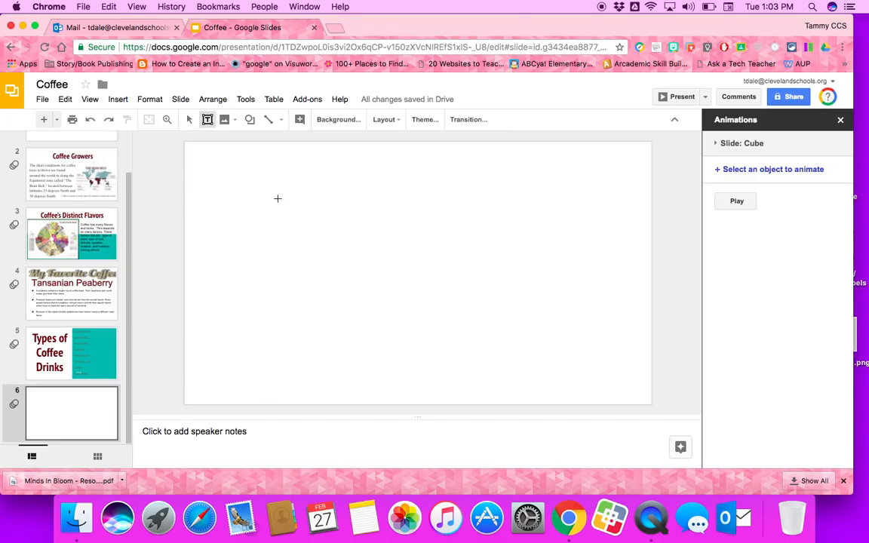
{"action": "left_click_drag", "start_coordinate": [276, 210], "coordinate": [624, 251]}
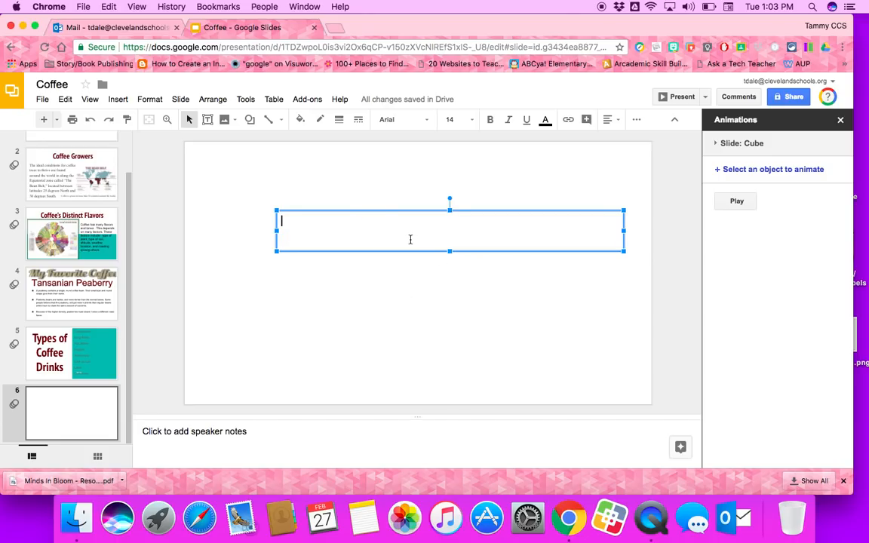
Pick the no-symbol shape from Insert > Shape > Shapes to draw next.
{"action": "left_click", "coordinate": [117, 99]}
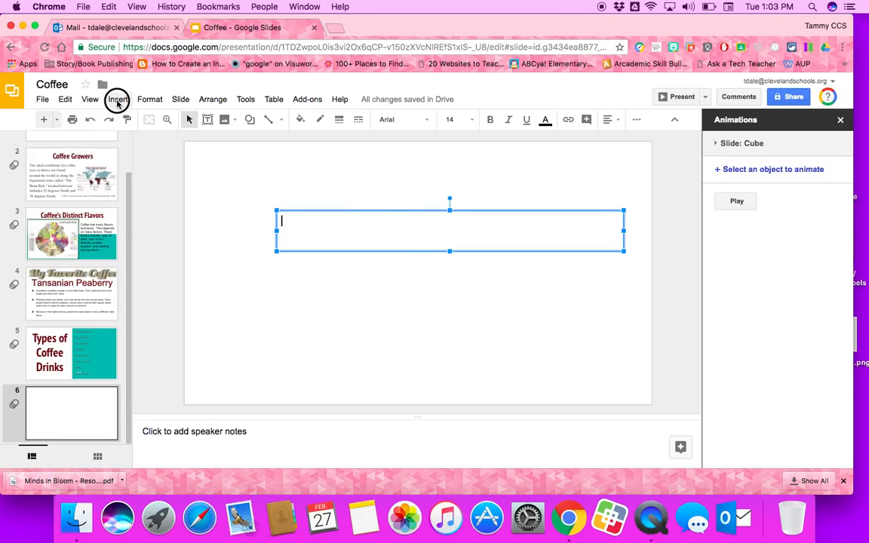
{"action": "mouse_move", "coordinate": [165, 266]}
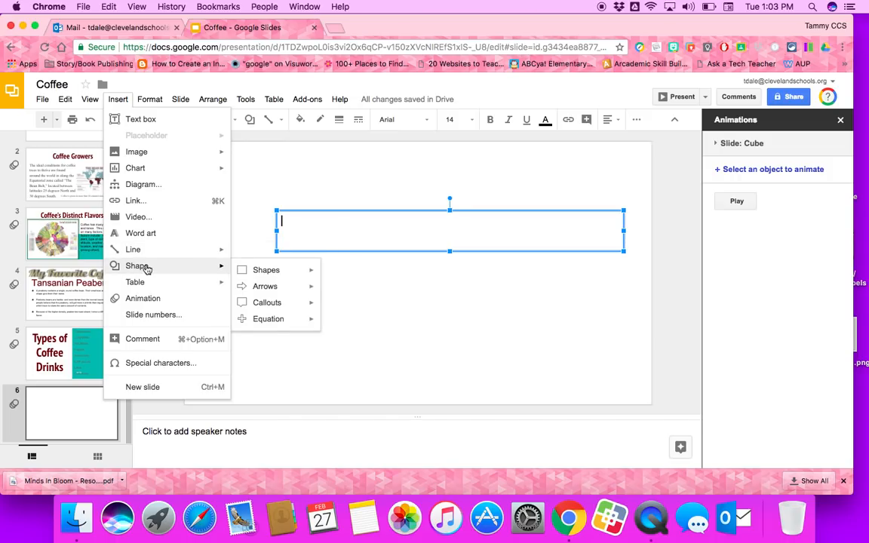
{"action": "mouse_move", "coordinate": [272, 271]}
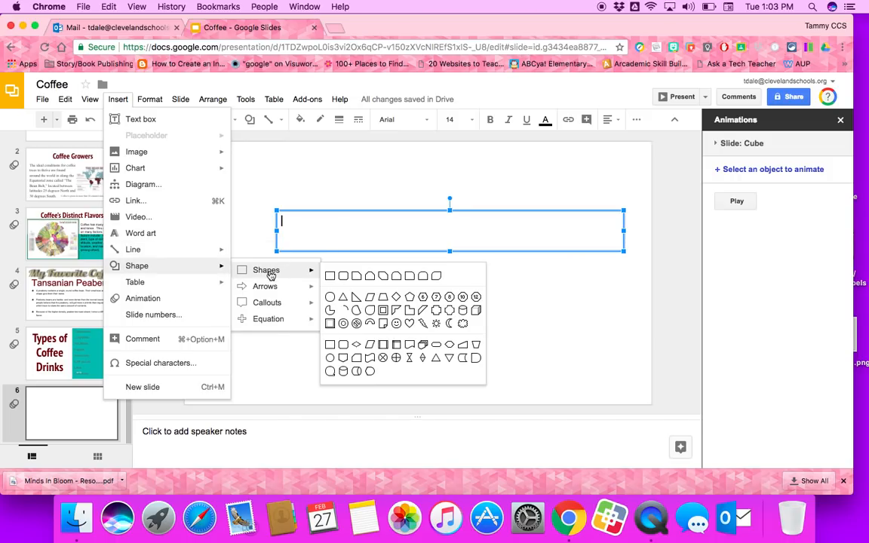
{"action": "left_click", "coordinate": [358, 325]}
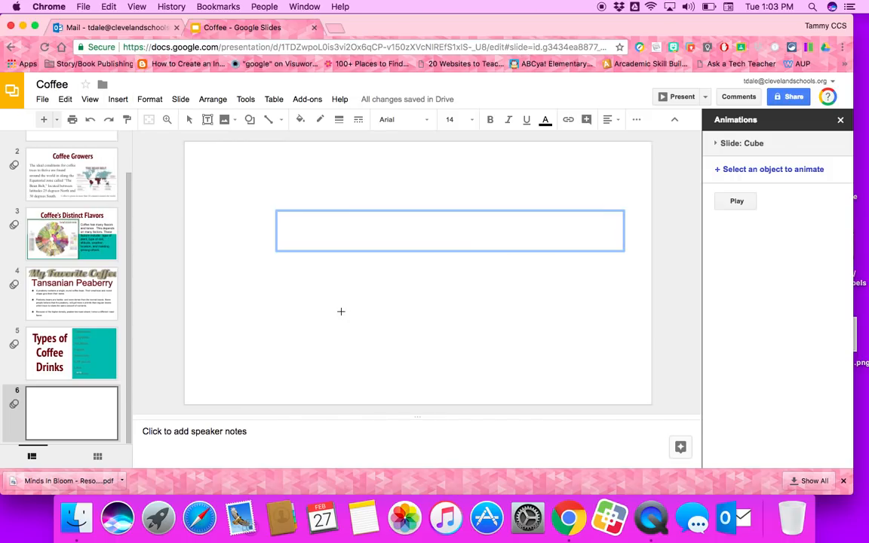
Place and enlarge a no-symbol shape below the text box, then make the text box taller and wider.
{"action": "left_click", "coordinate": [319, 302]}
{"action": "left_click_drag", "start_coordinate": [378, 302], "coordinate": [394, 295]}
{"action": "left_click", "coordinate": [371, 215]}
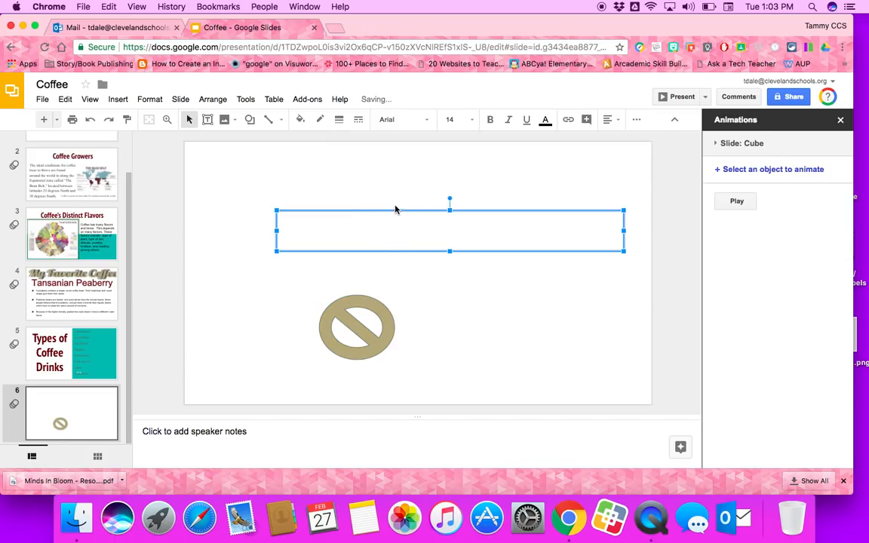
{"action": "left_click_drag", "start_coordinate": [396, 212], "coordinate": [332, 186]}
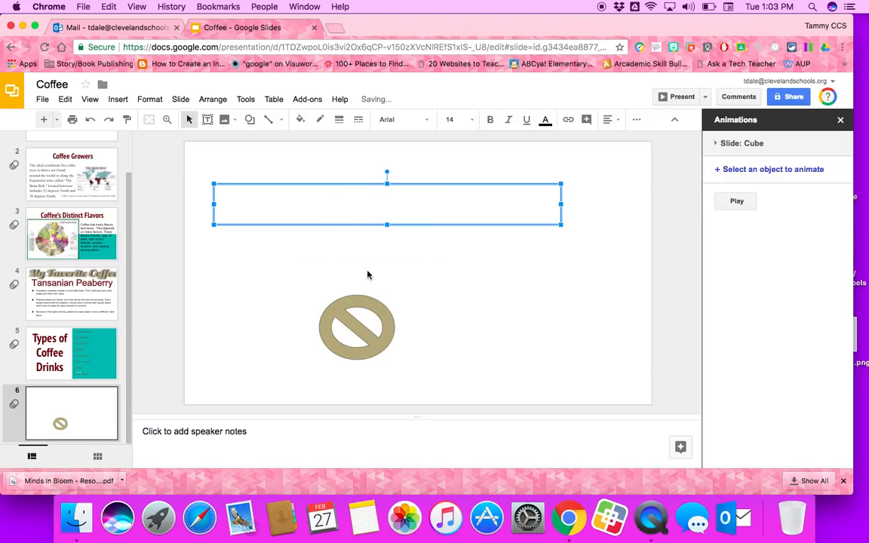
{"action": "left_click", "coordinate": [359, 334]}
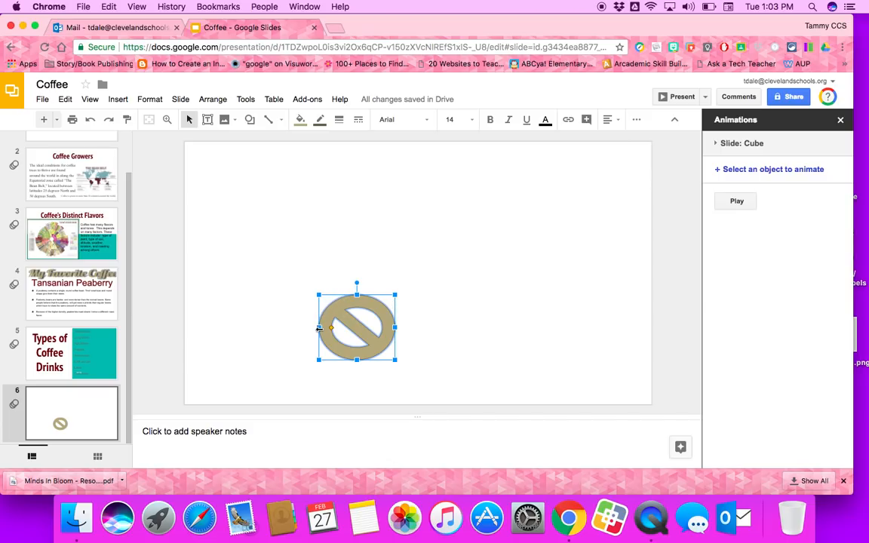
{"action": "left_click_drag", "start_coordinate": [397, 294], "coordinate": [408, 289]}
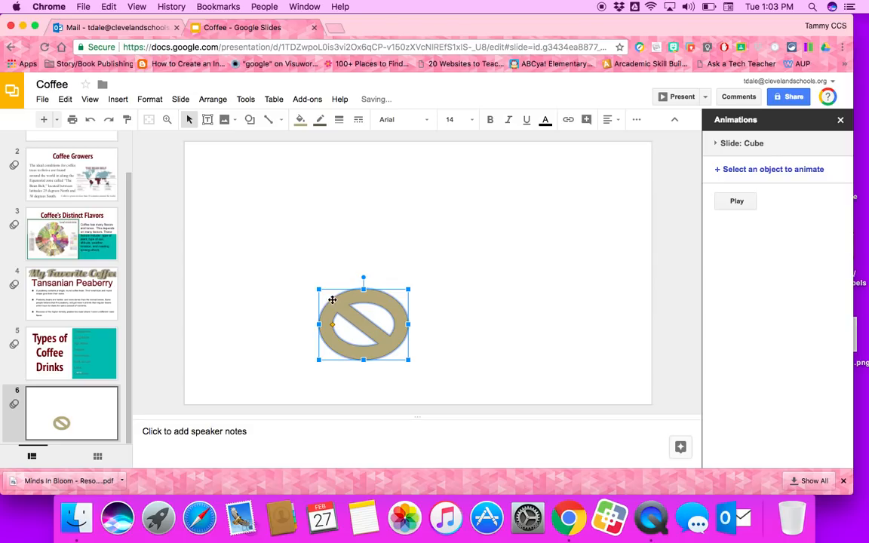
{"action": "left_click", "coordinate": [350, 203]}
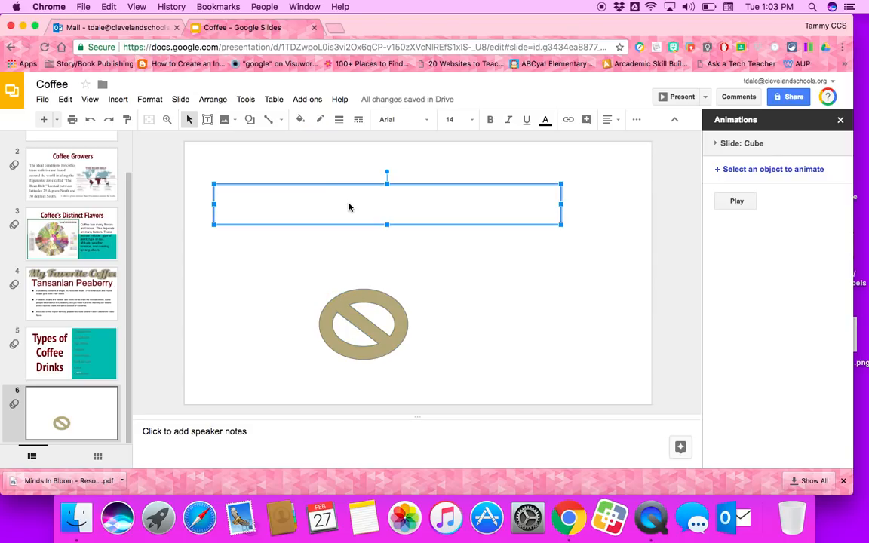
{"action": "left_click_drag", "start_coordinate": [561, 183], "coordinate": [569, 161]}
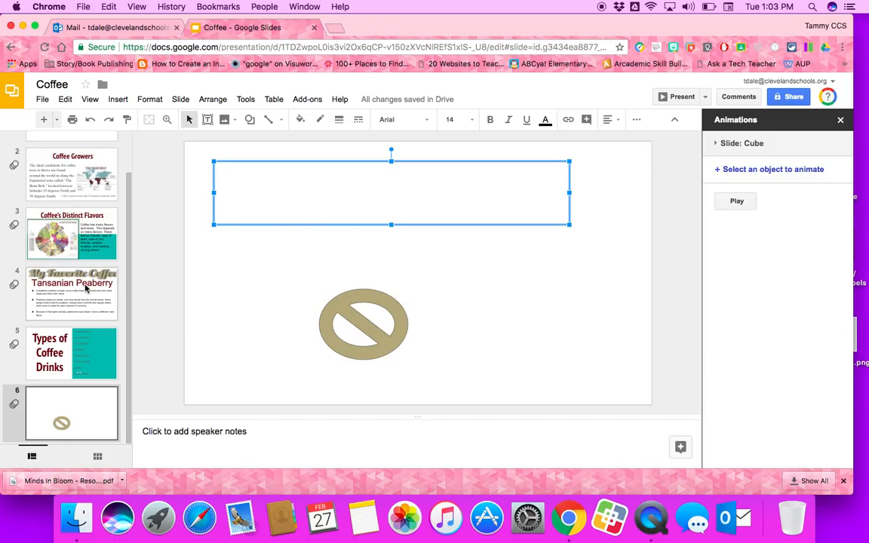
Go to the Coffee title slide and select its title box and then its subtitle.
{"action": "scroll", "coordinate": [85, 291], "scroll_direction": "up", "scroll_amount": 3}
{"action": "left_click", "coordinate": [73, 155]}
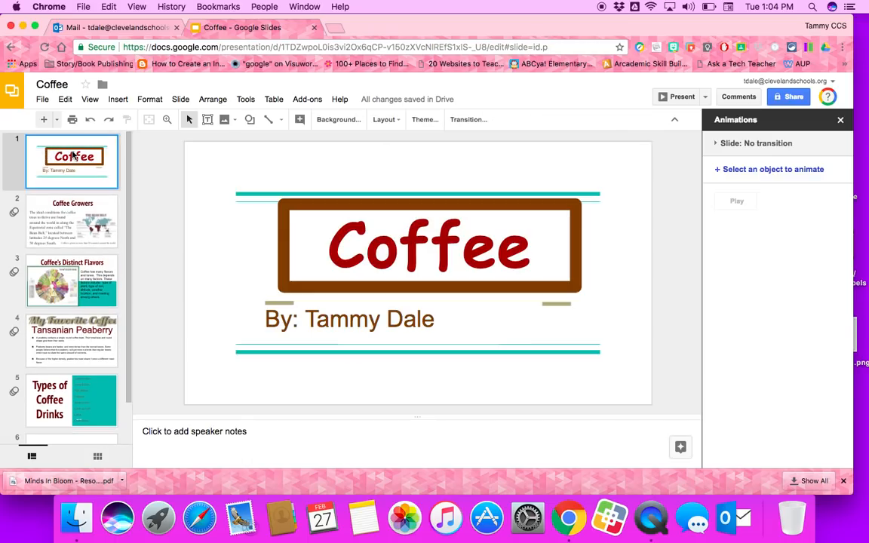
{"action": "left_click", "coordinate": [315, 241]}
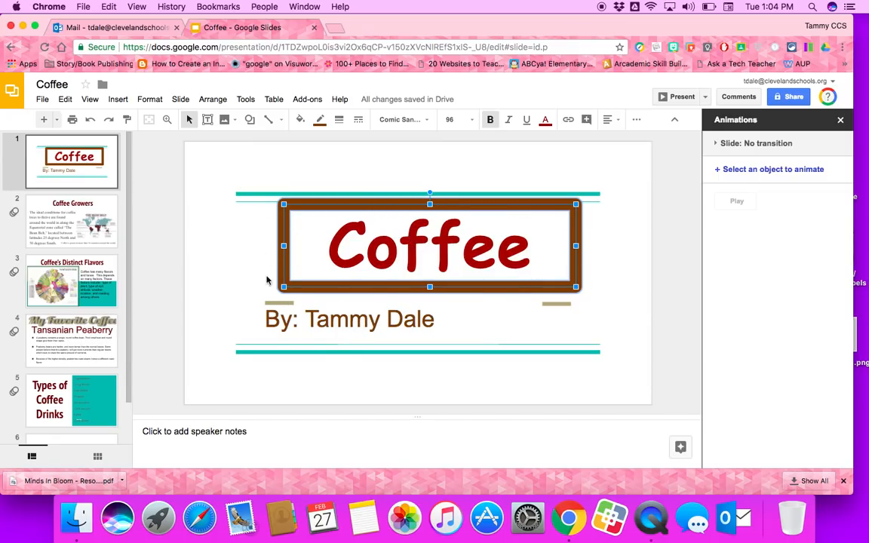
{"action": "left_click", "coordinate": [350, 322]}
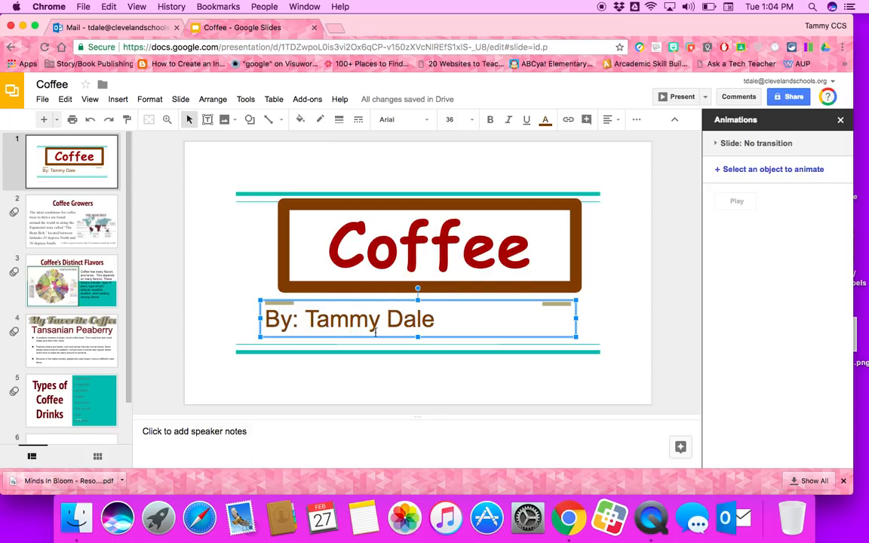
{"action": "left_click", "coordinate": [343, 321]}
Set the border weight of the Coffee Growers title box on slide 2 to 12px.
{"action": "left_click", "coordinate": [76, 222]}
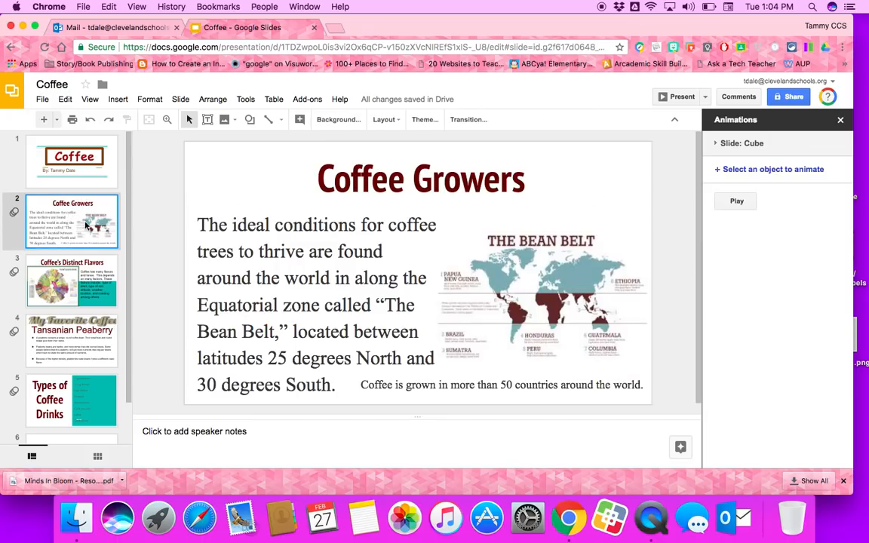
{"action": "left_click", "coordinate": [349, 166]}
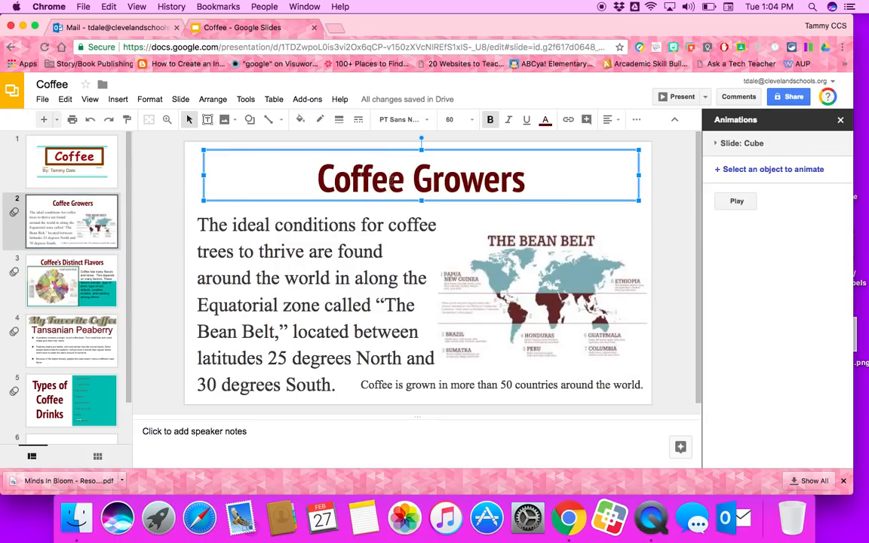
{"action": "left_click", "coordinate": [151, 100]}
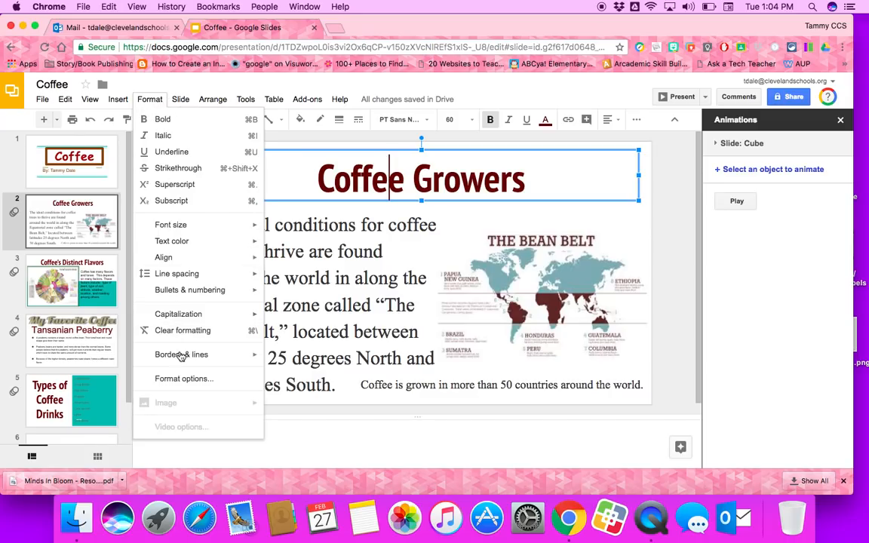
{"action": "mouse_move", "coordinate": [182, 358]}
{"action": "mouse_move", "coordinate": [314, 361]}
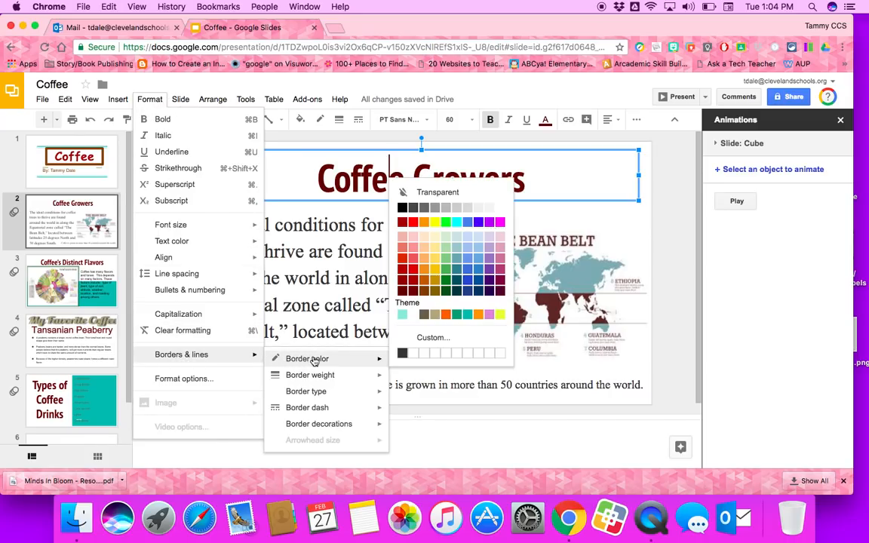
{"action": "mouse_move", "coordinate": [319, 378]}
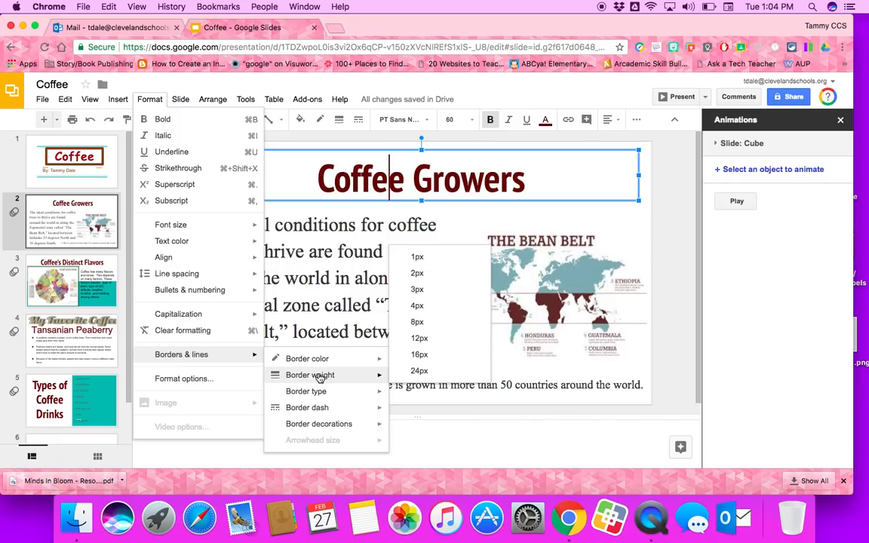
{"action": "left_click", "coordinate": [419, 338]}
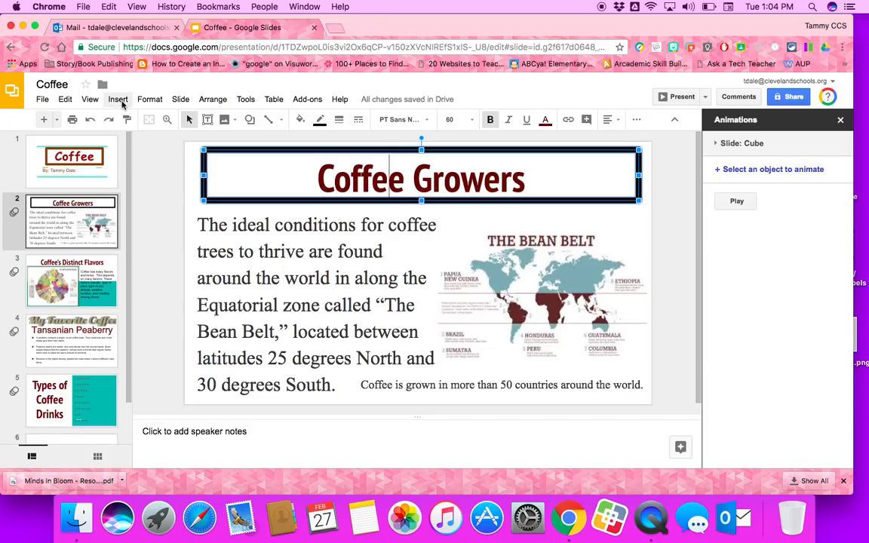
{"action": "left_click", "coordinate": [320, 122]}
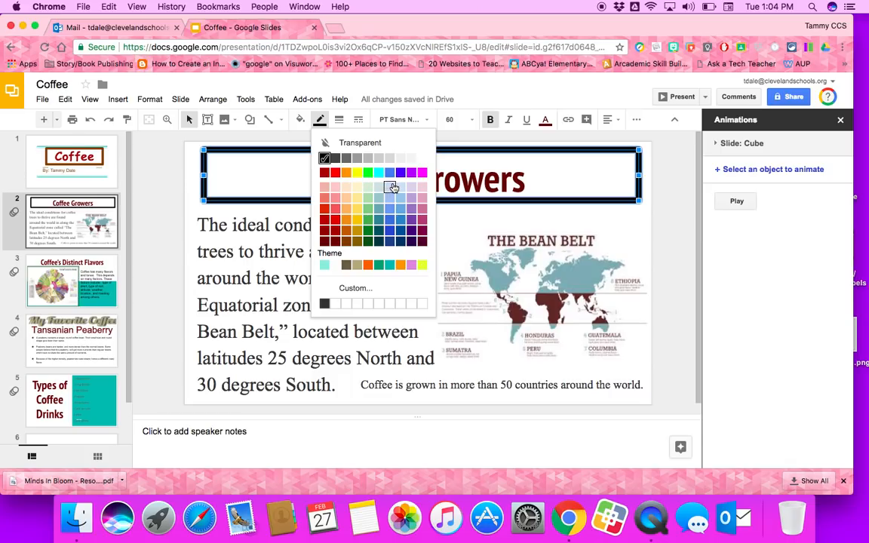
Change the title box border color to dark blue and its border type to Triple.
{"action": "left_click", "coordinate": [390, 232]}
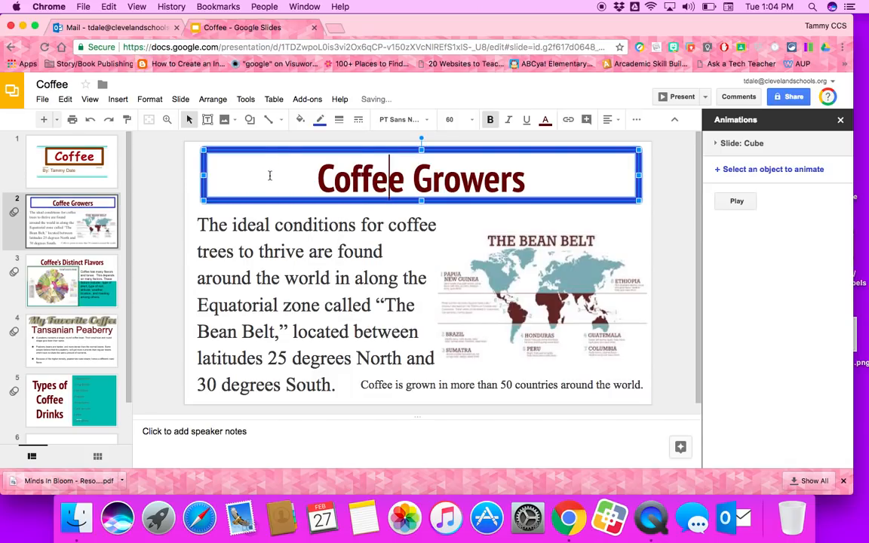
{"action": "left_click", "coordinate": [148, 99]}
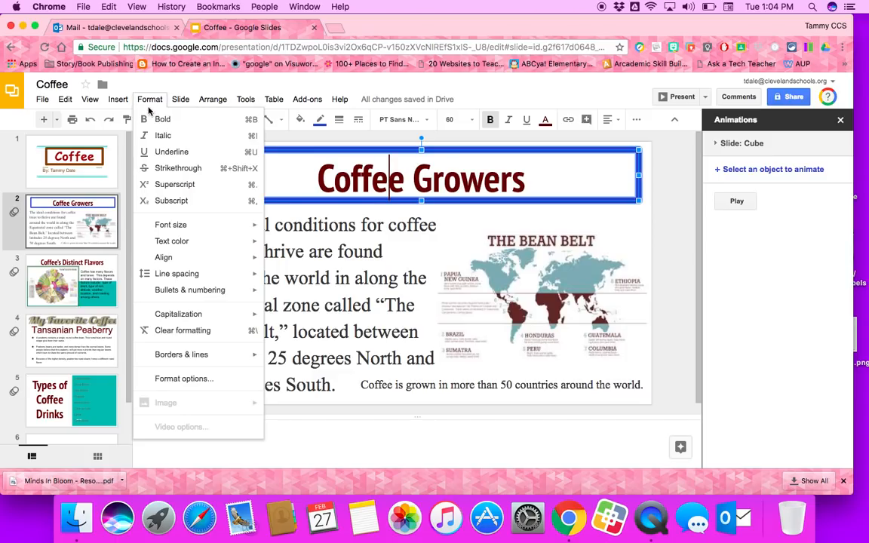
{"action": "mouse_move", "coordinate": [249, 354]}
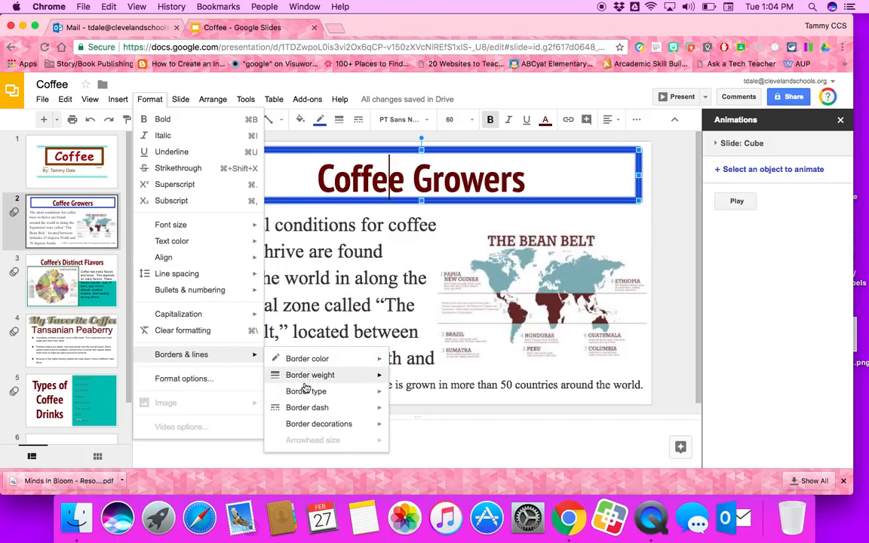
{"action": "mouse_move", "coordinate": [319, 397]}
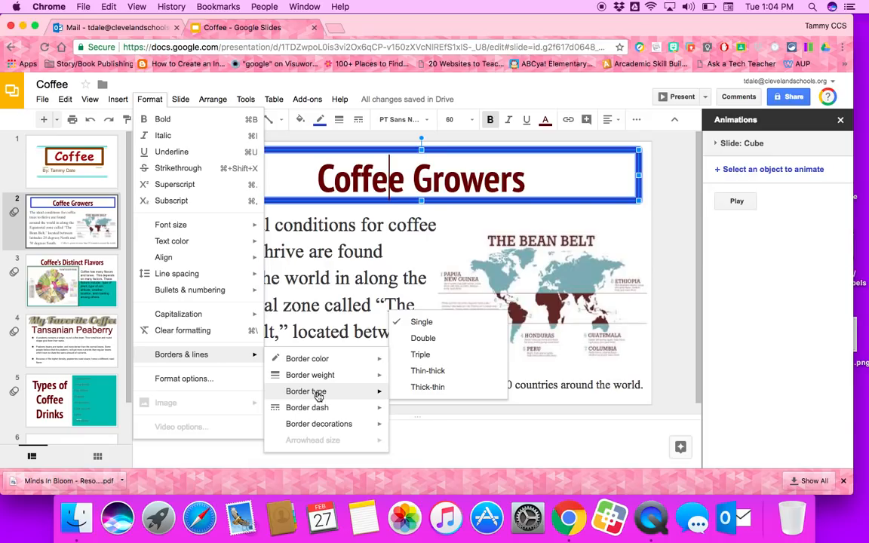
{"action": "left_click", "coordinate": [420, 355]}
{"action": "left_click", "coordinate": [229, 184]}
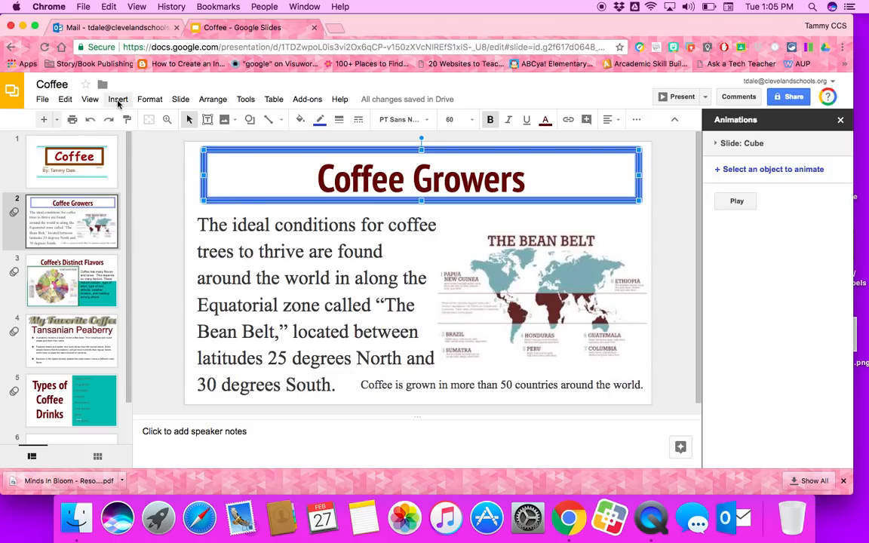
Select the Bean Belt map image and bring up its Border color palette.
{"action": "left_click", "coordinate": [523, 269]}
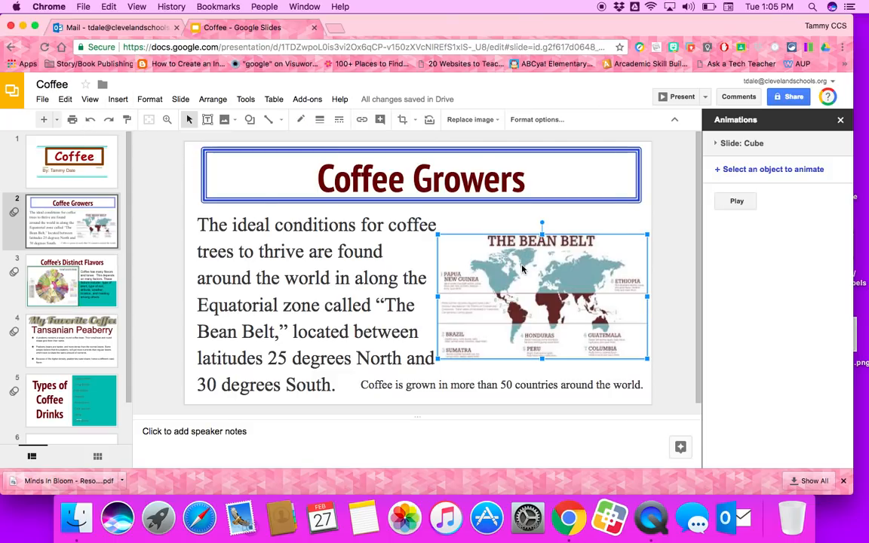
{"action": "left_click", "coordinate": [149, 99]}
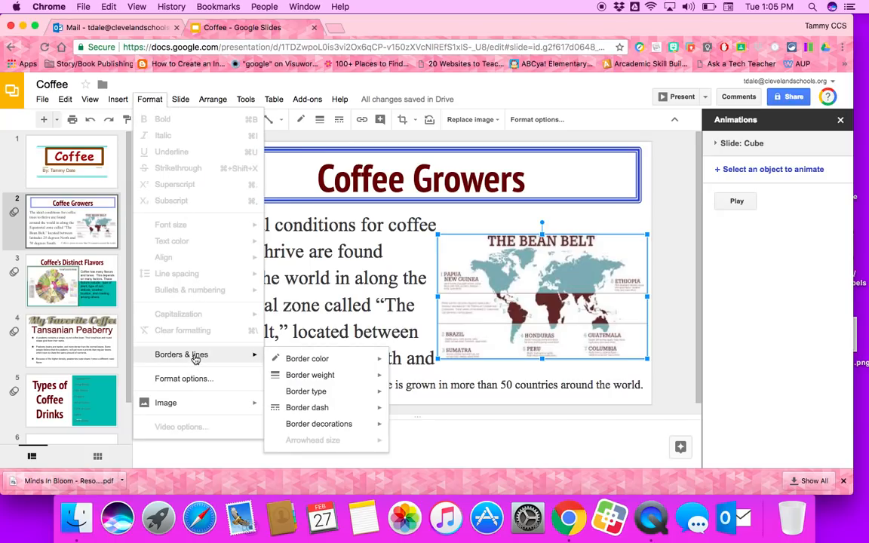
{"action": "mouse_move", "coordinate": [291, 359]}
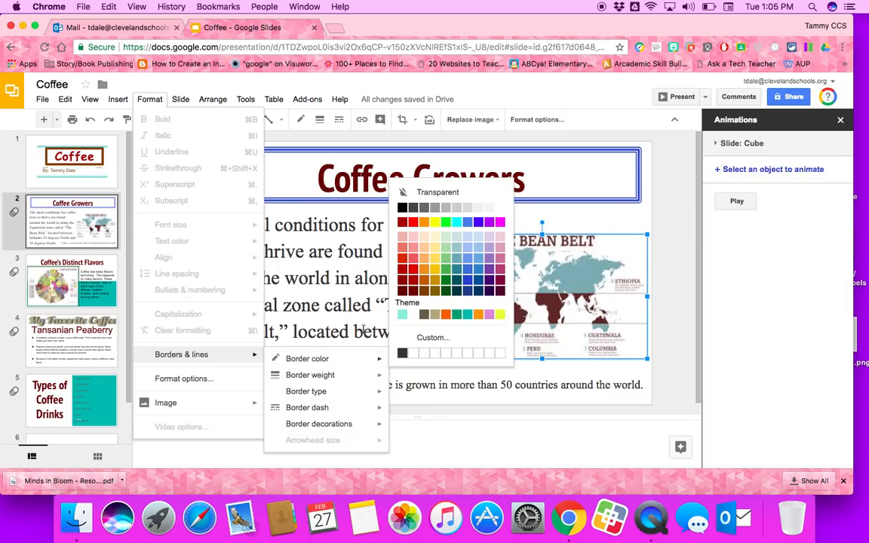
{"action": "mouse_move", "coordinate": [345, 360]}
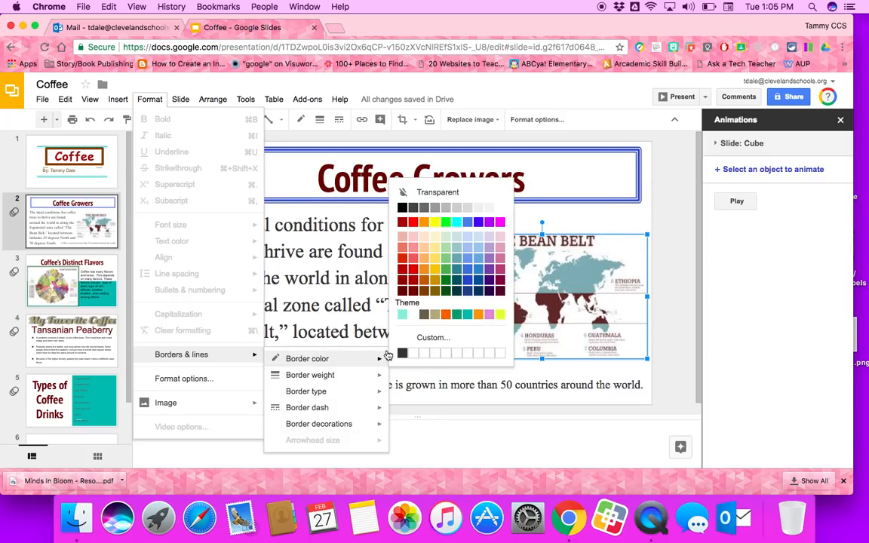